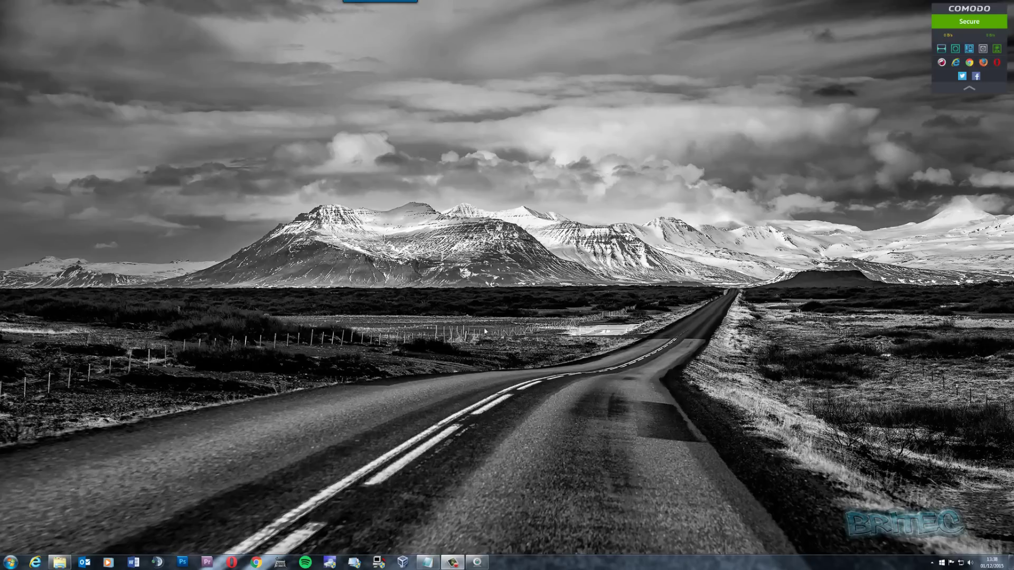
Restore the tips document and retype 'best' in the first tip to confirm it's editable.
click(134, 562)
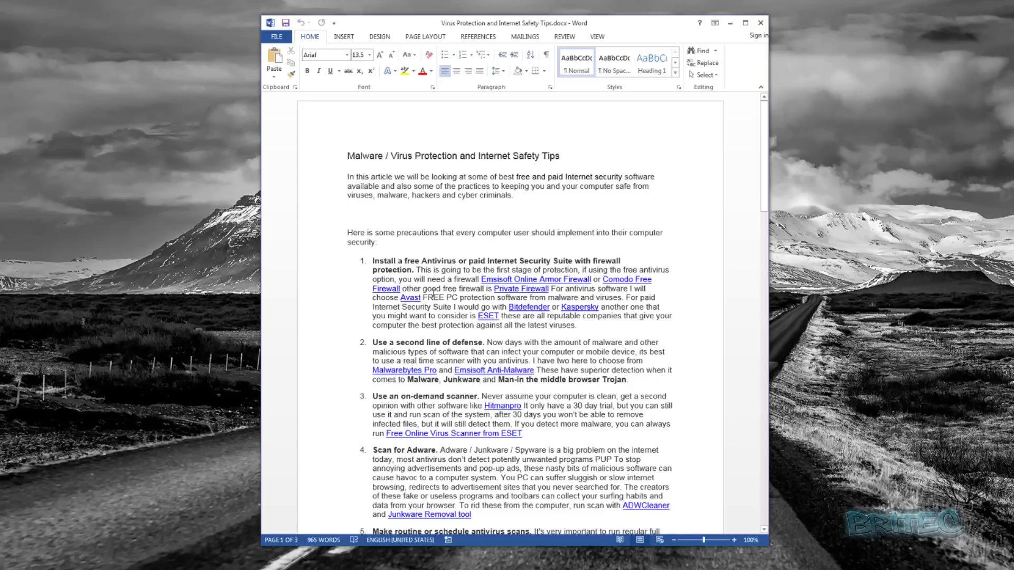
click(436, 326)
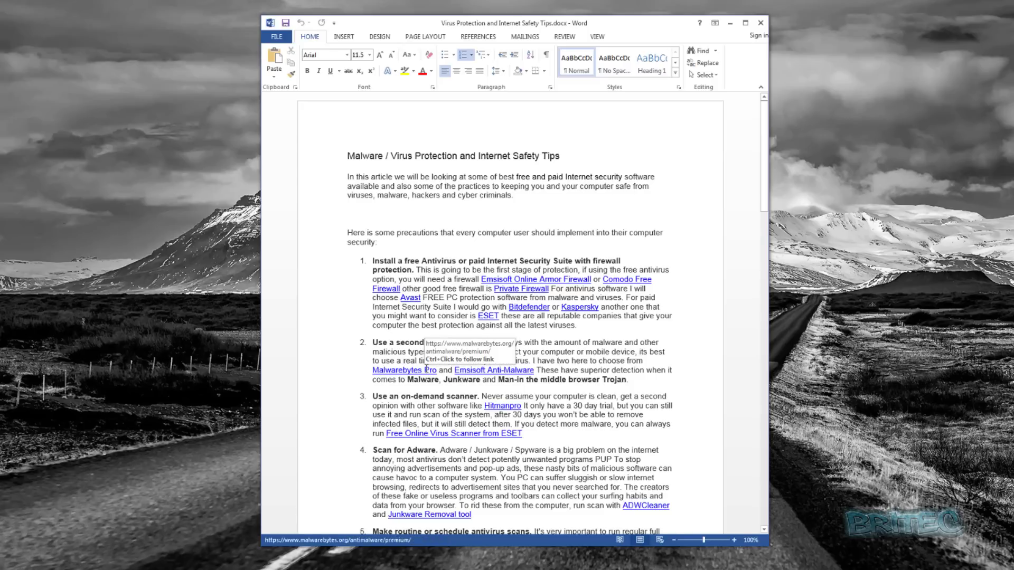
key(BackSpace)
key(BackSpace)
key(BackSpace)
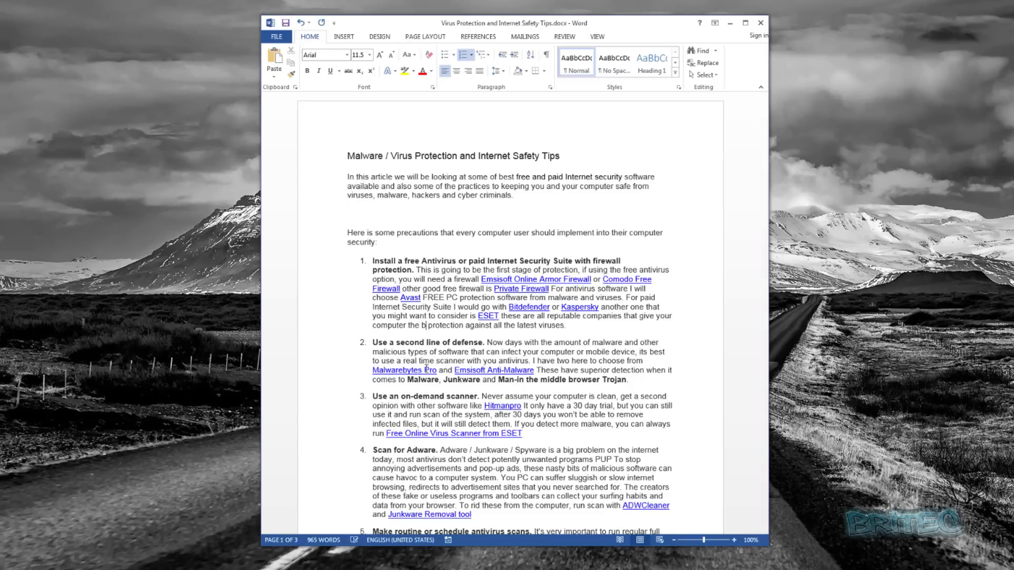
text(best)
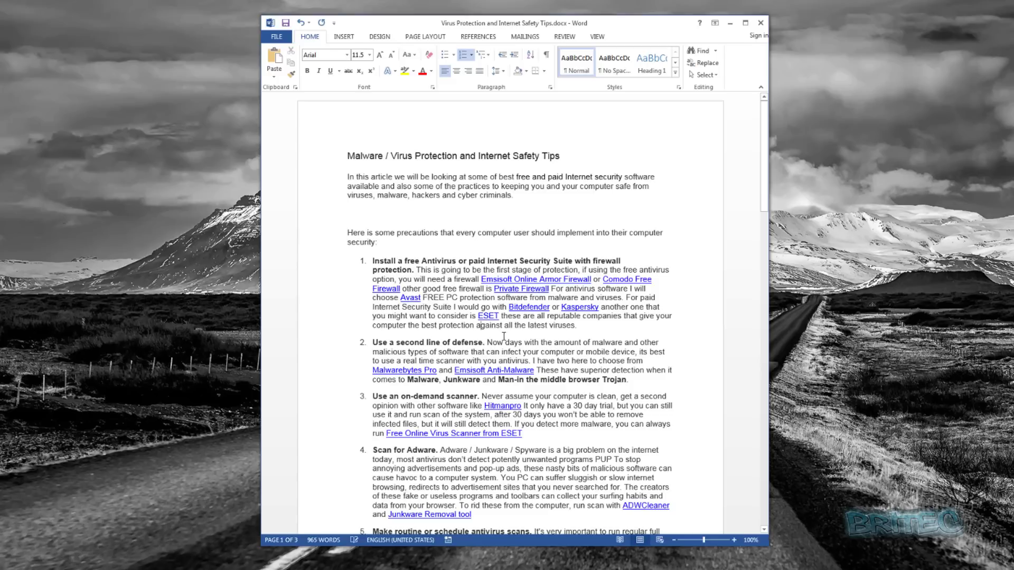
click(581, 327)
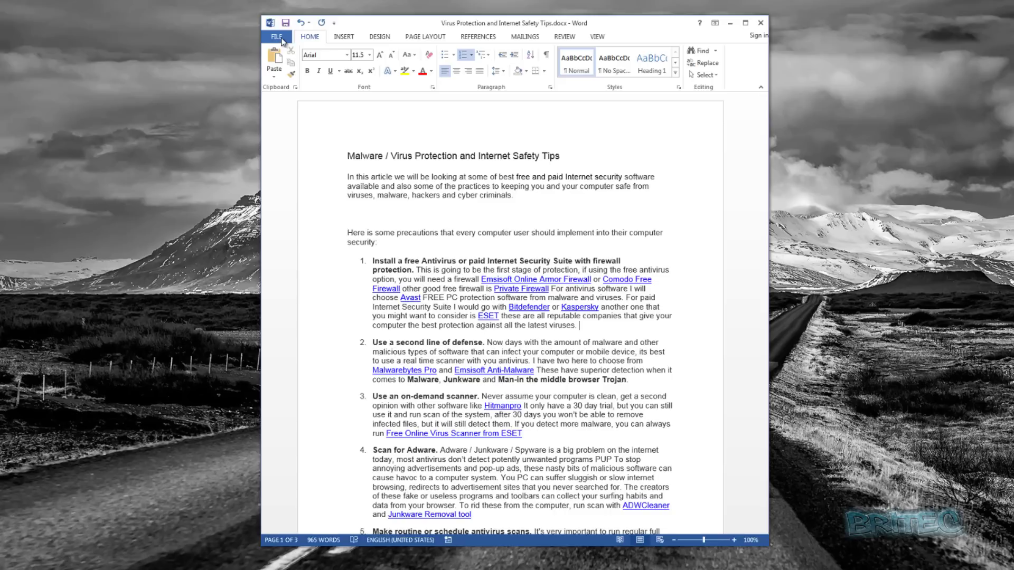
Open the Restrict Editing pane via File > Info > Protect Document.
click(277, 37)
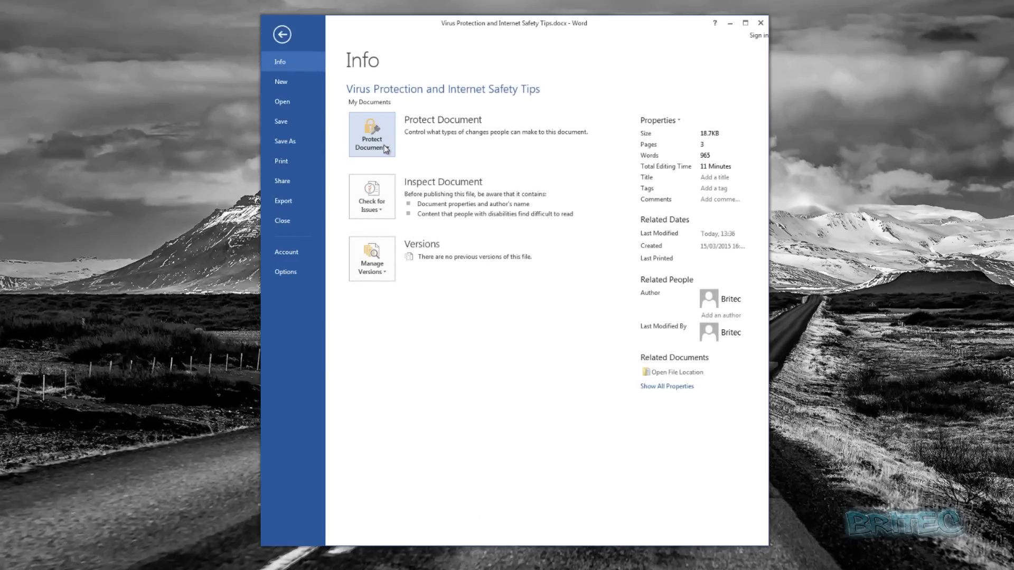
click(384, 149)
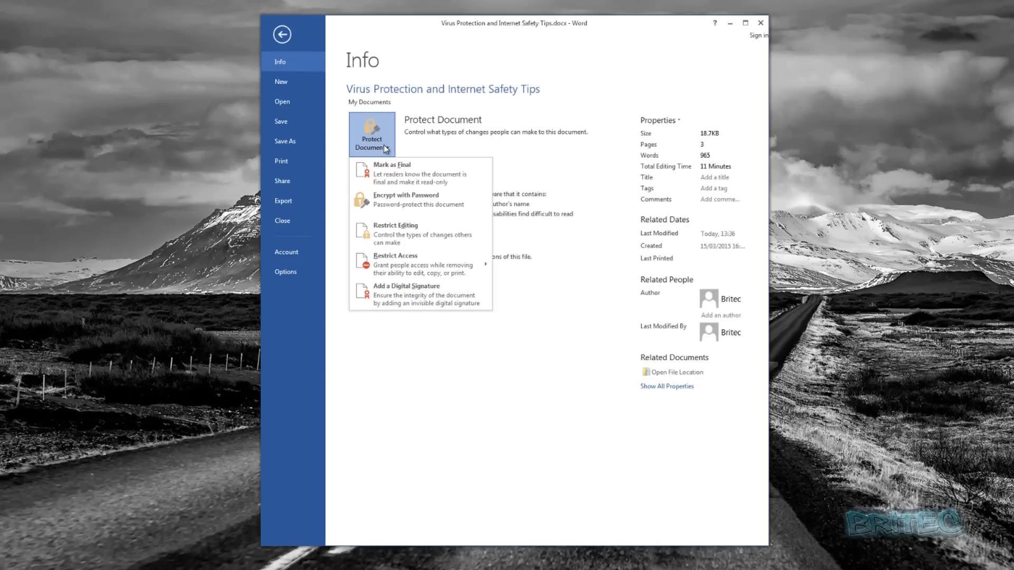
click(407, 230)
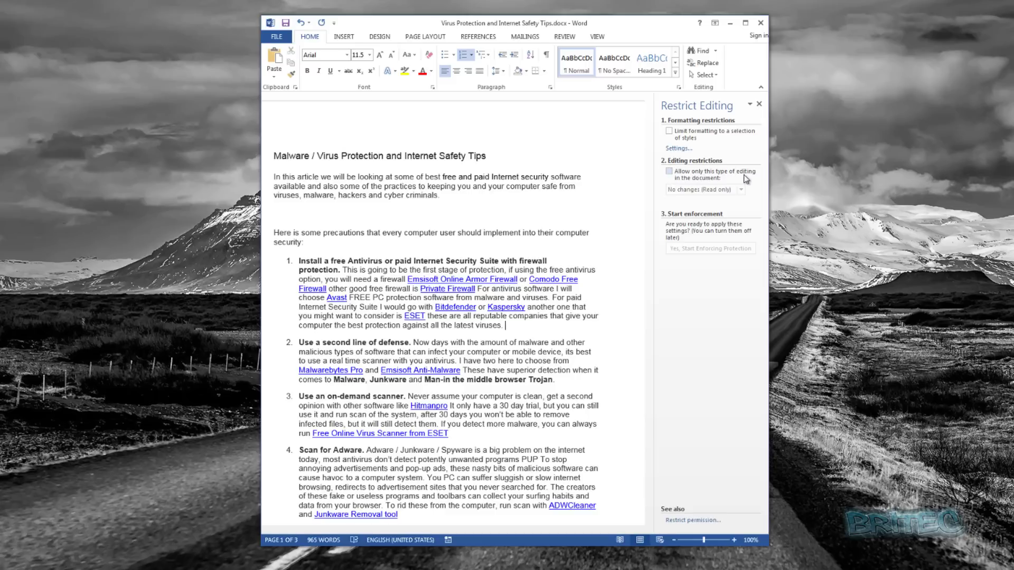
Limit editing to 'No changes (Read only)' with the Everyone exception ticked.
click(671, 174)
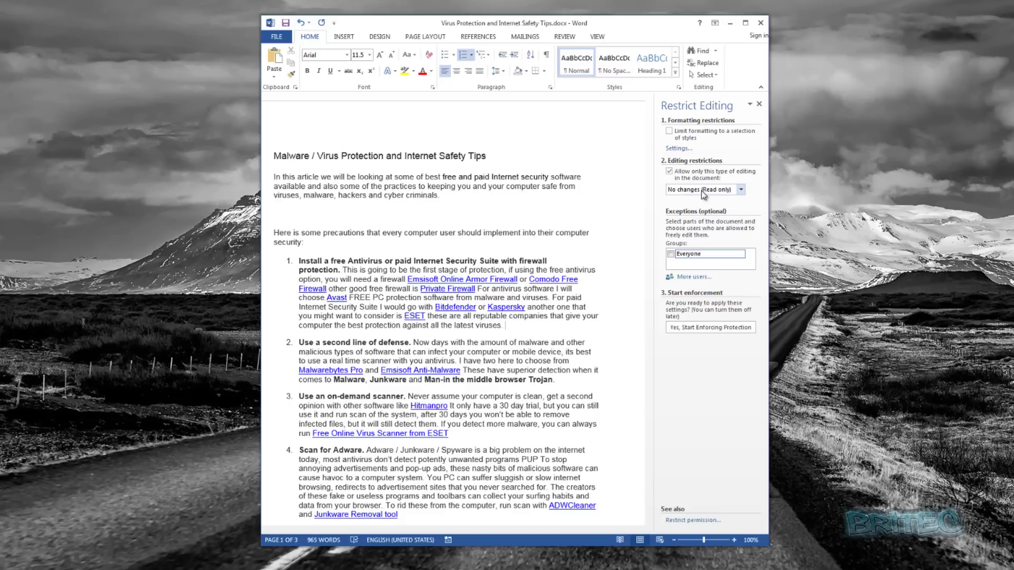
click(741, 191)
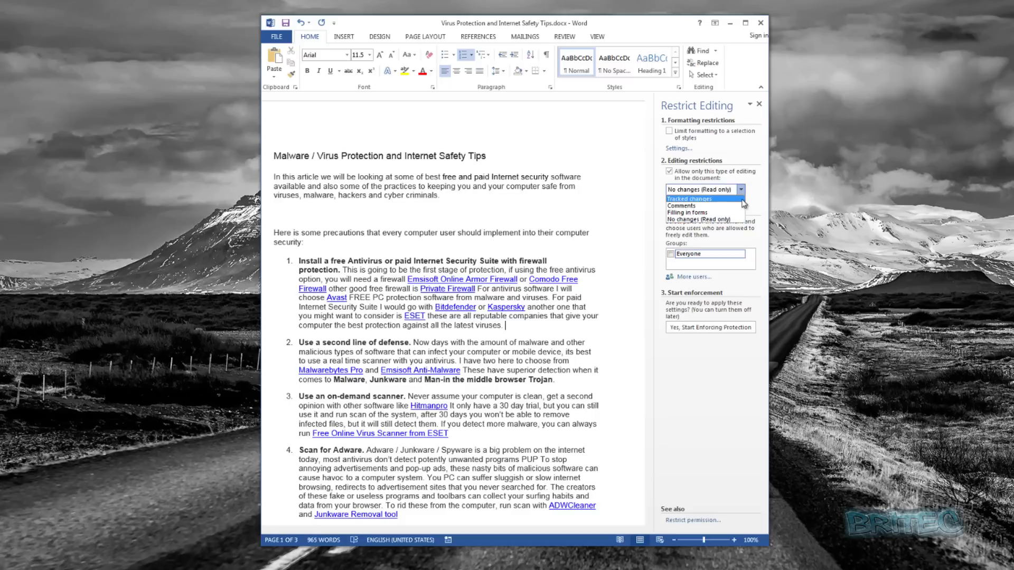
click(755, 201)
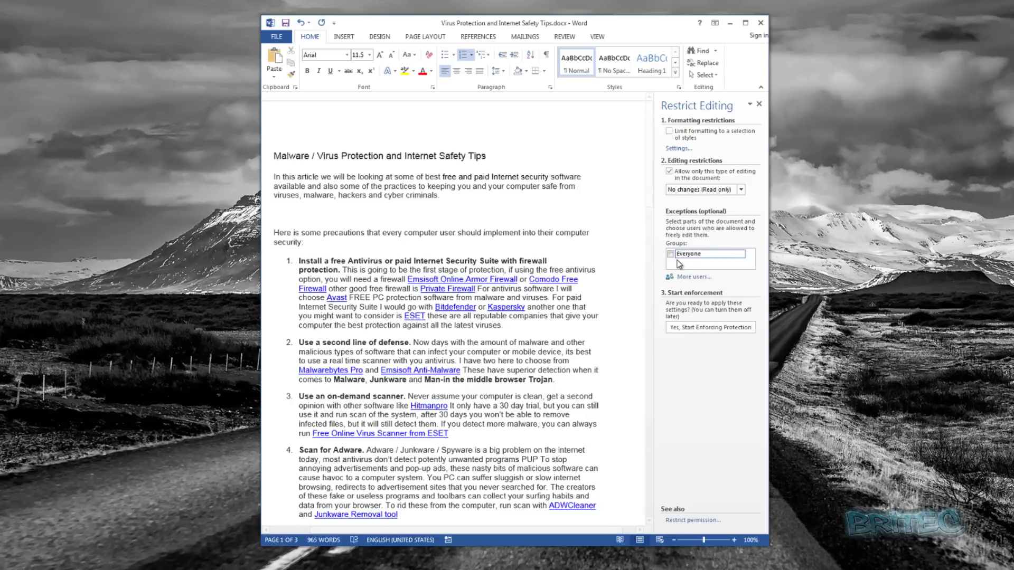
mouse_move(707, 253)
click(741, 255)
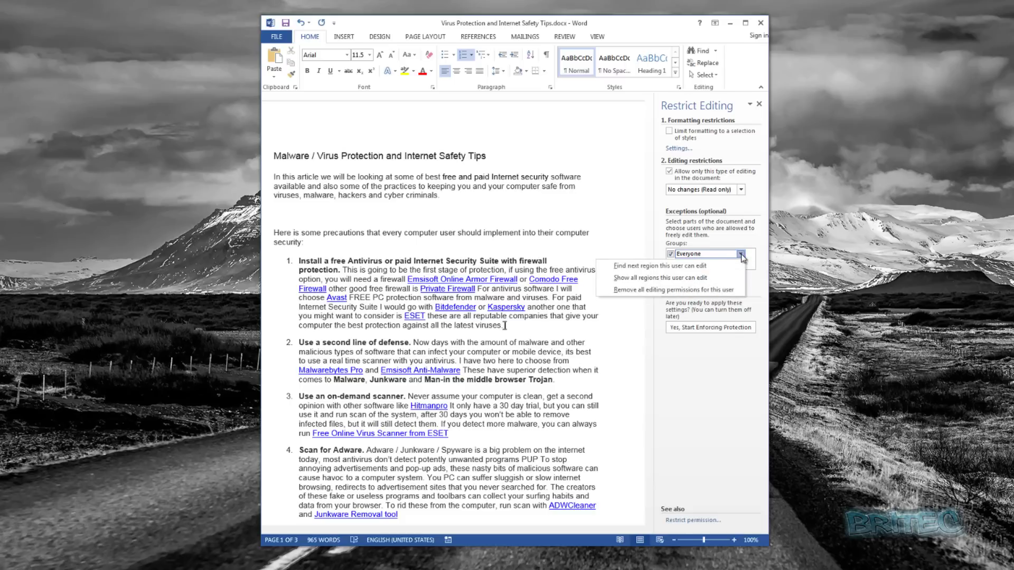
click(756, 248)
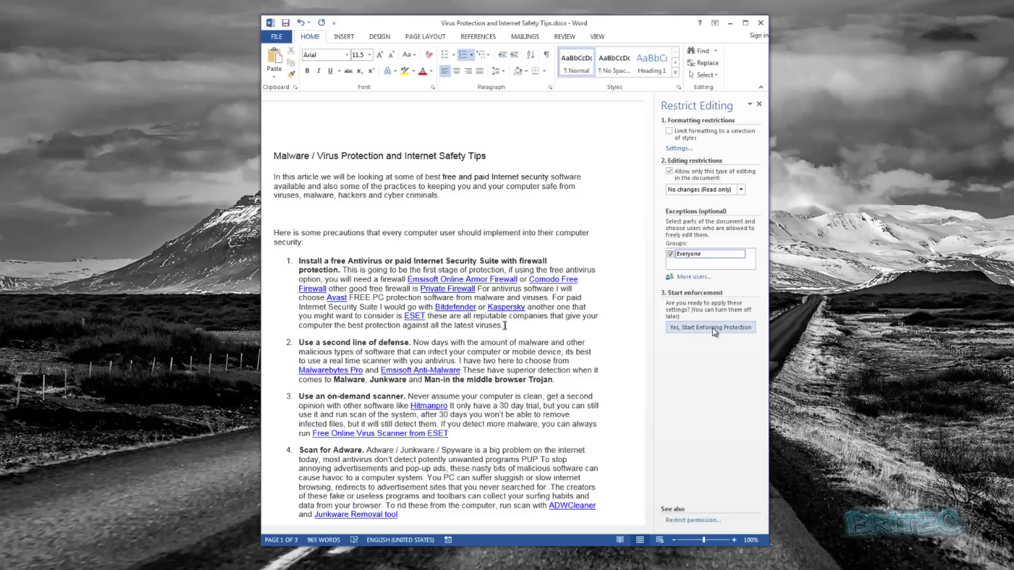
Start enforcing the read-only protection, entering and confirming a password.
click(712, 327)
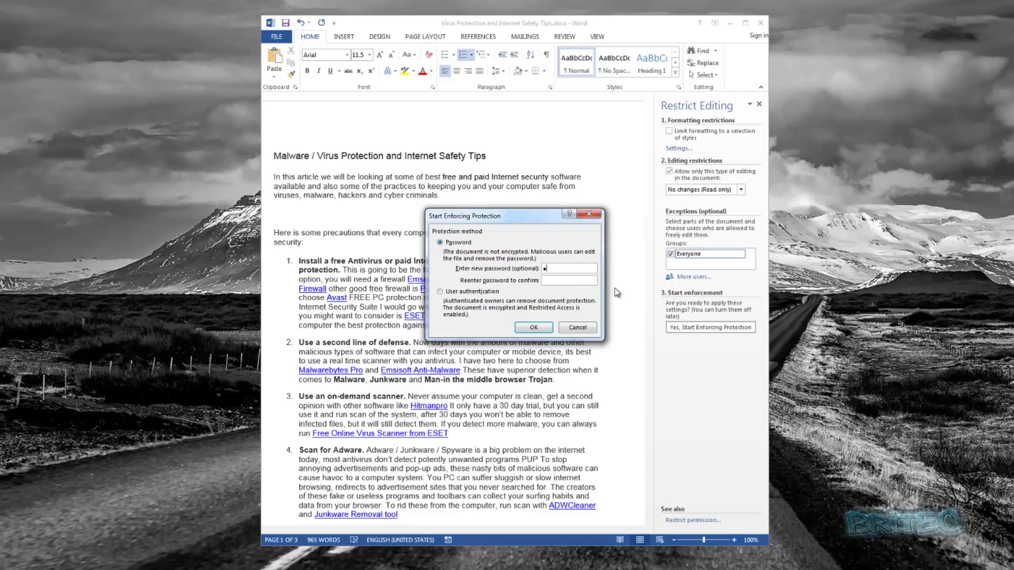
click(535, 327)
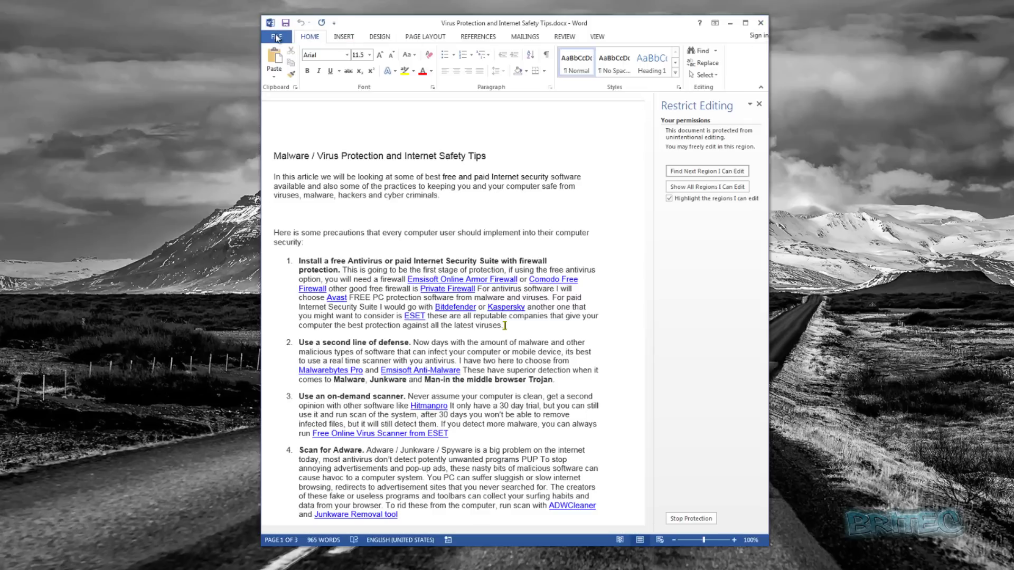
Reopen the protected tips document and attempt a deletion in item 1, which is blocked.
click(276, 36)
click(282, 34)
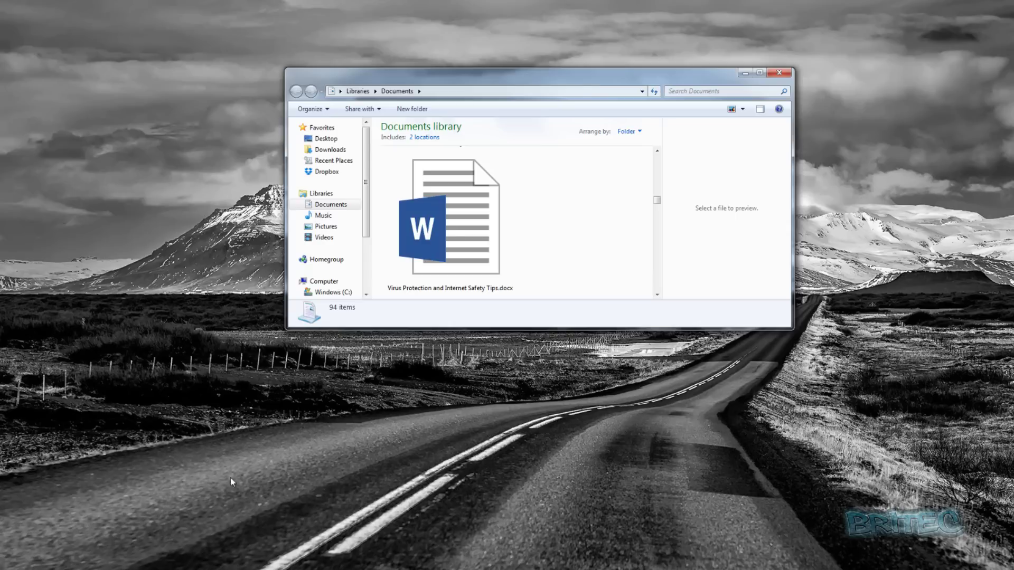
click(433, 240)
double_click(433, 240)
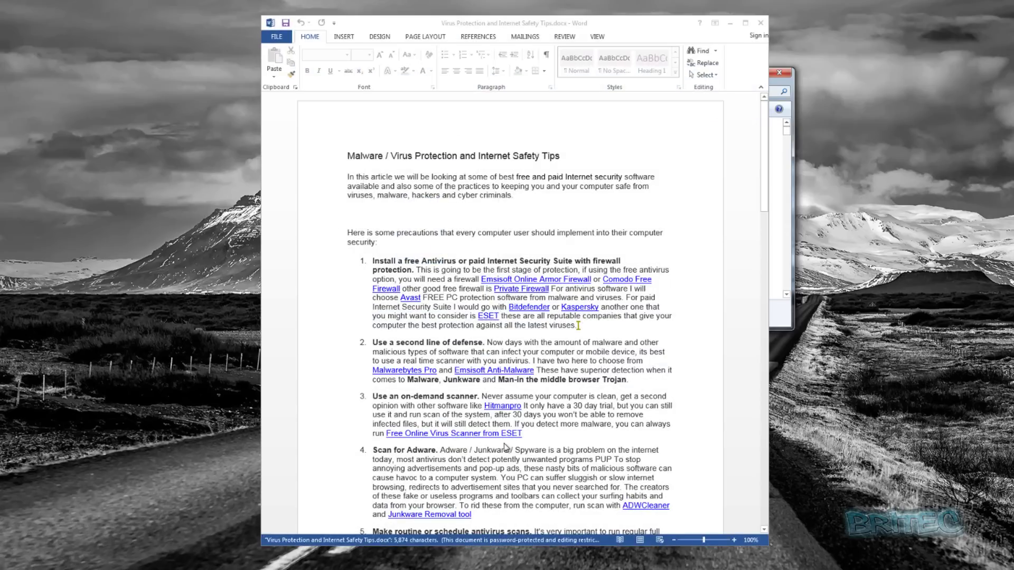
drag(479, 27, 509, 25)
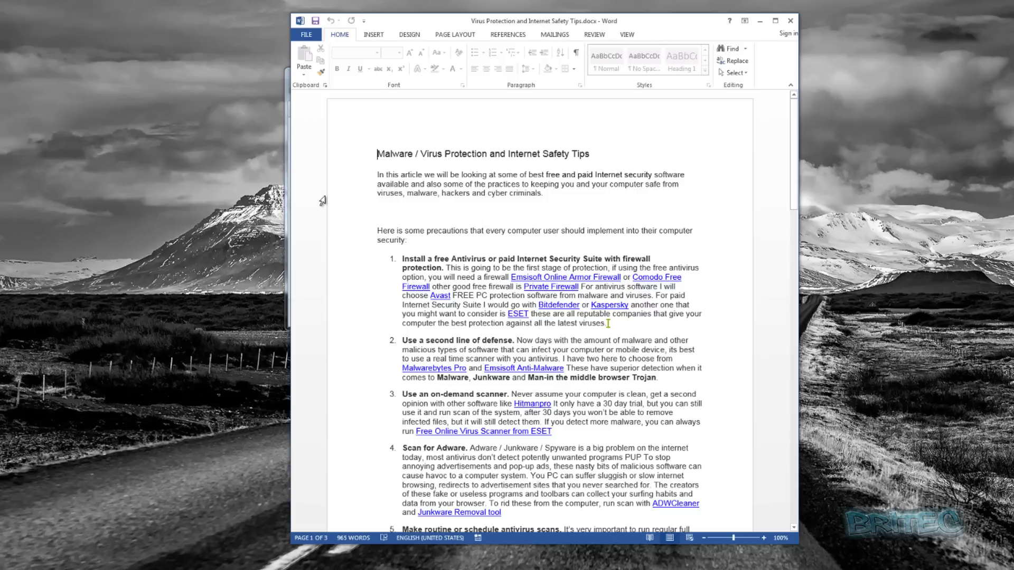
click(491, 268)
key(BackSpace)
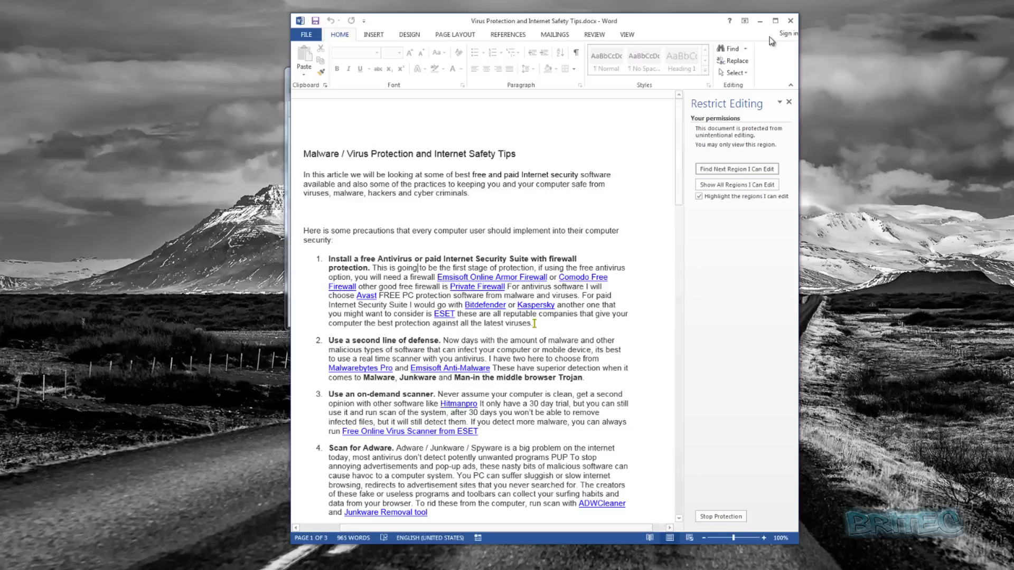
Close and reopen the tips document, hiding the restrictions pane that appears.
click(790, 21)
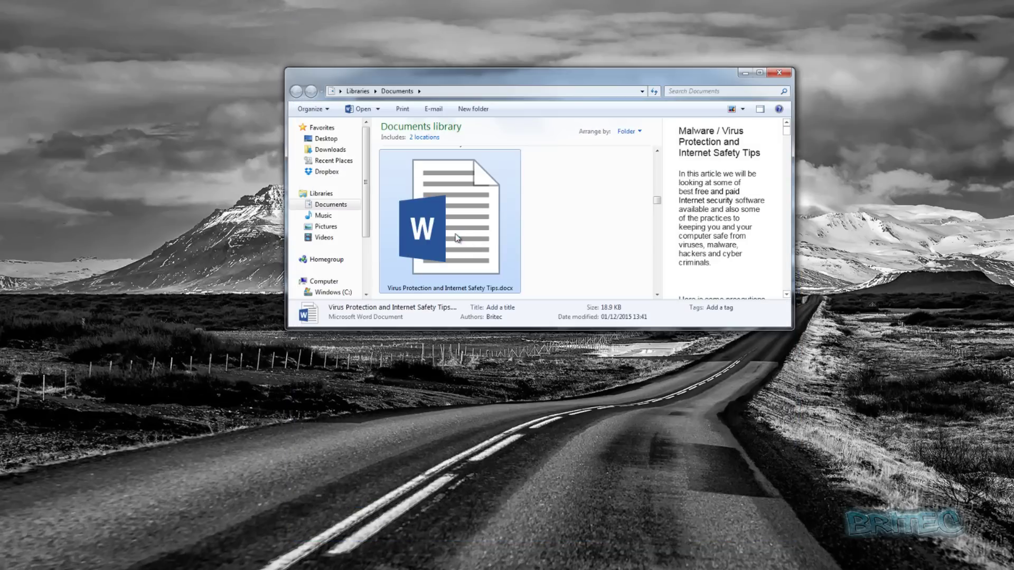
double_click(456, 238)
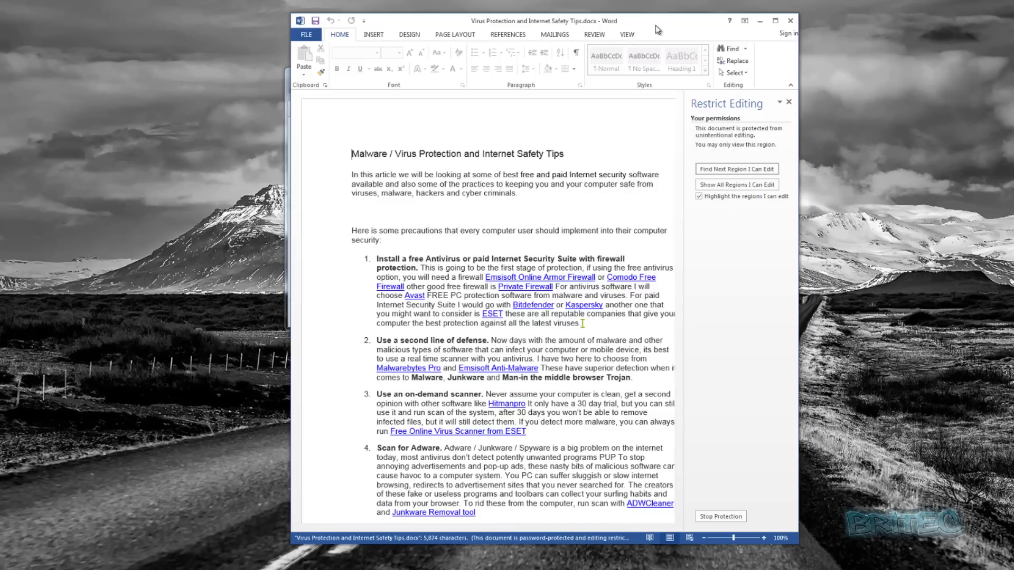
drag(658, 29, 650, 29)
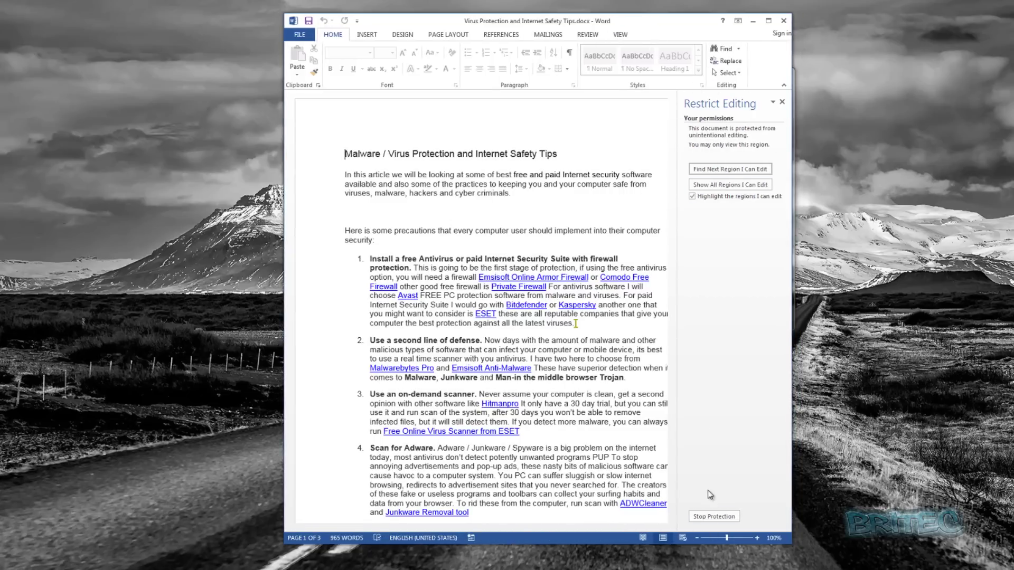
click(782, 101)
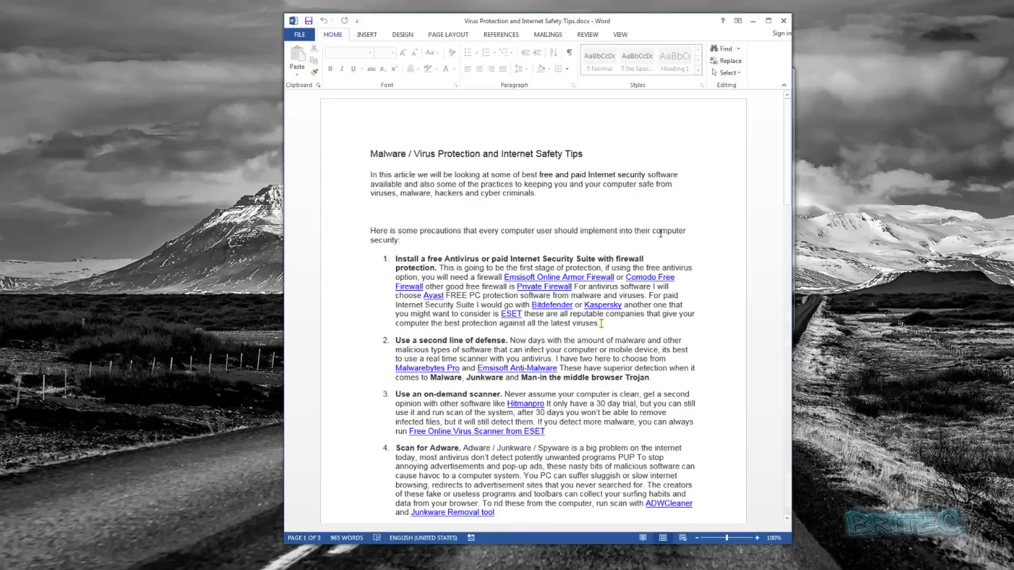
Bring back the Restrict Editing settings through File > Info > Protect Document.
click(299, 34)
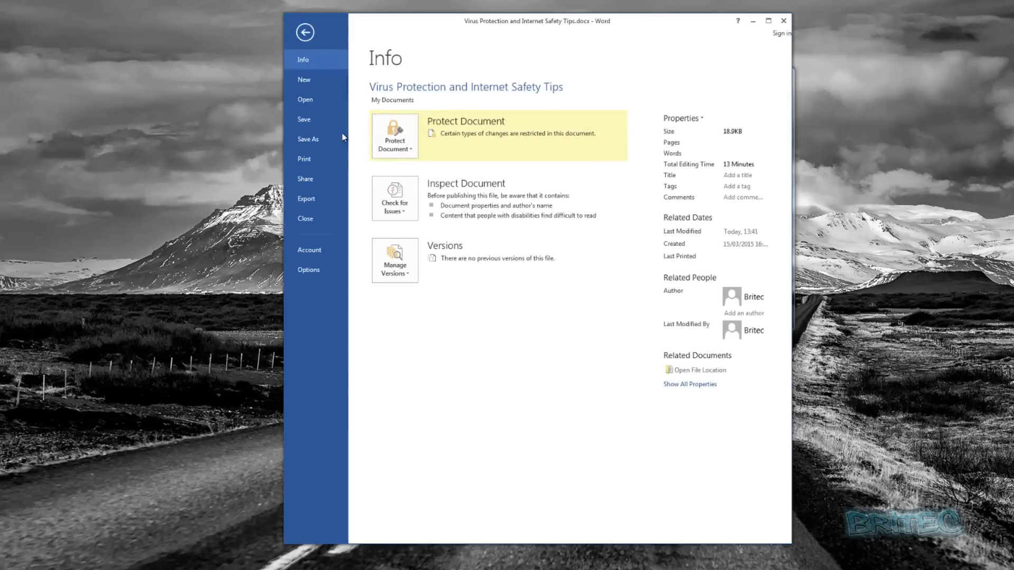
click(405, 146)
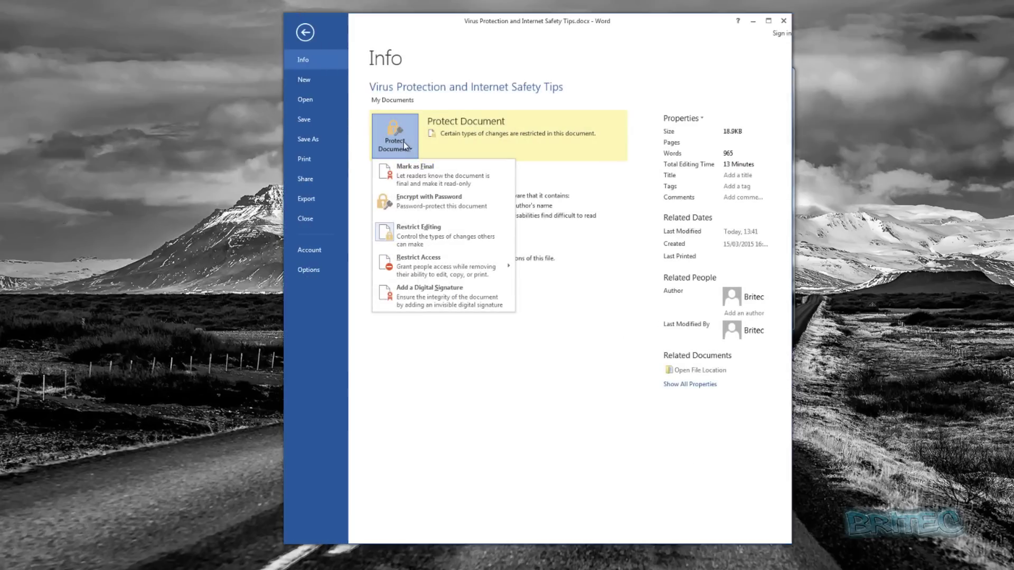
click(412, 239)
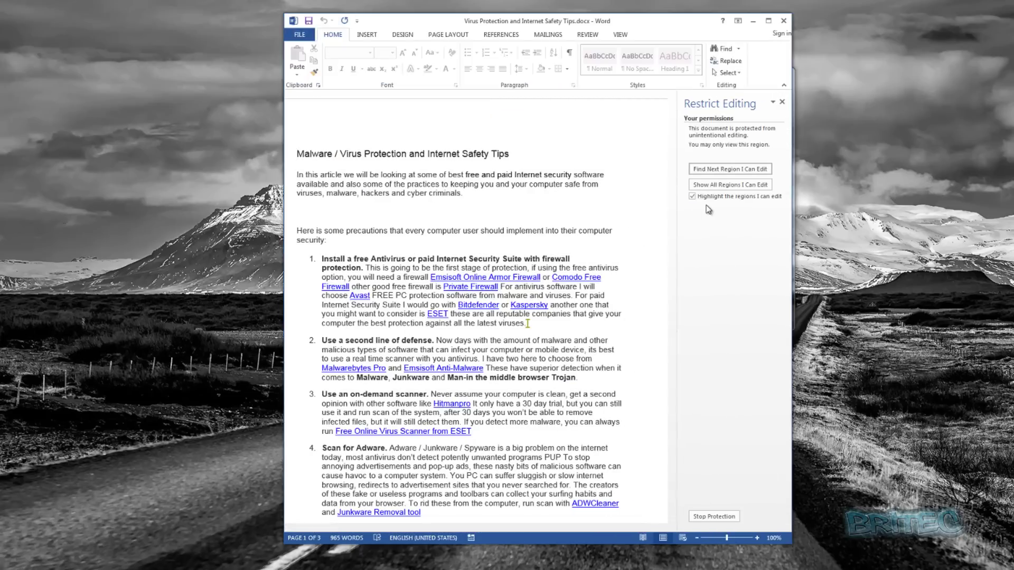
Stop protection with the password and untick 'Allow only this type of editing', accepting exception removal.
click(710, 519)
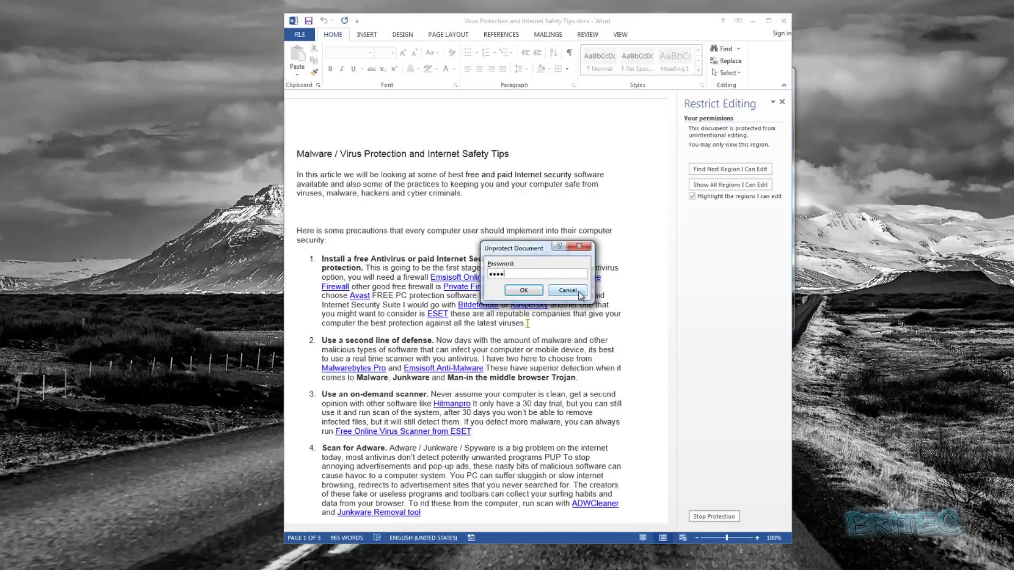
click(523, 290)
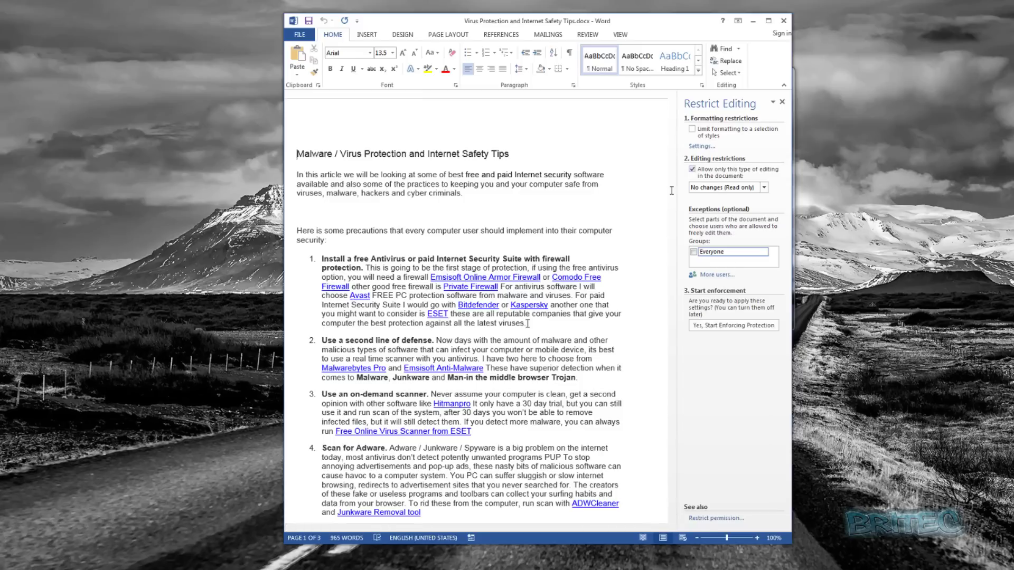
click(692, 169)
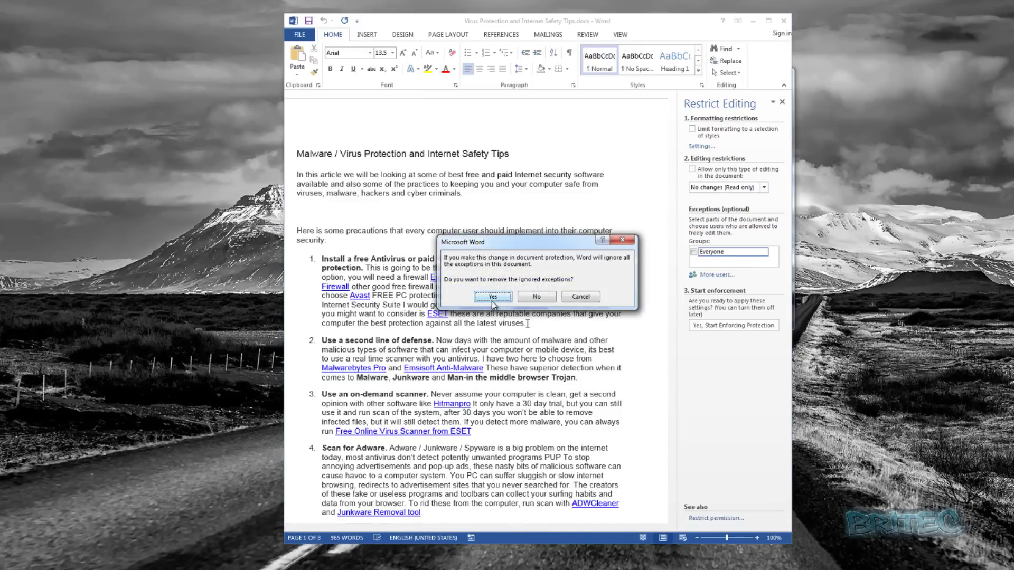
click(492, 297)
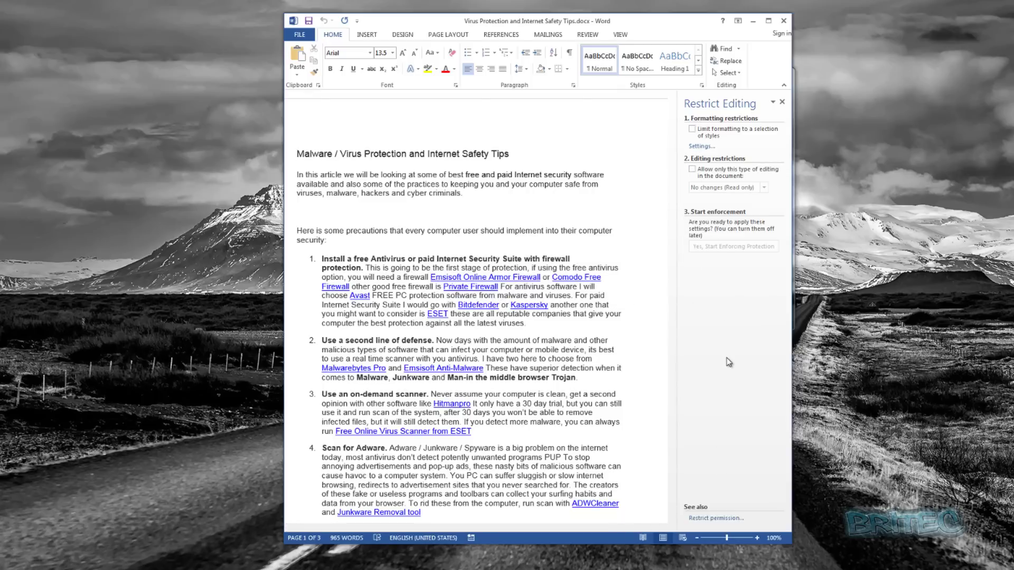
click(782, 101)
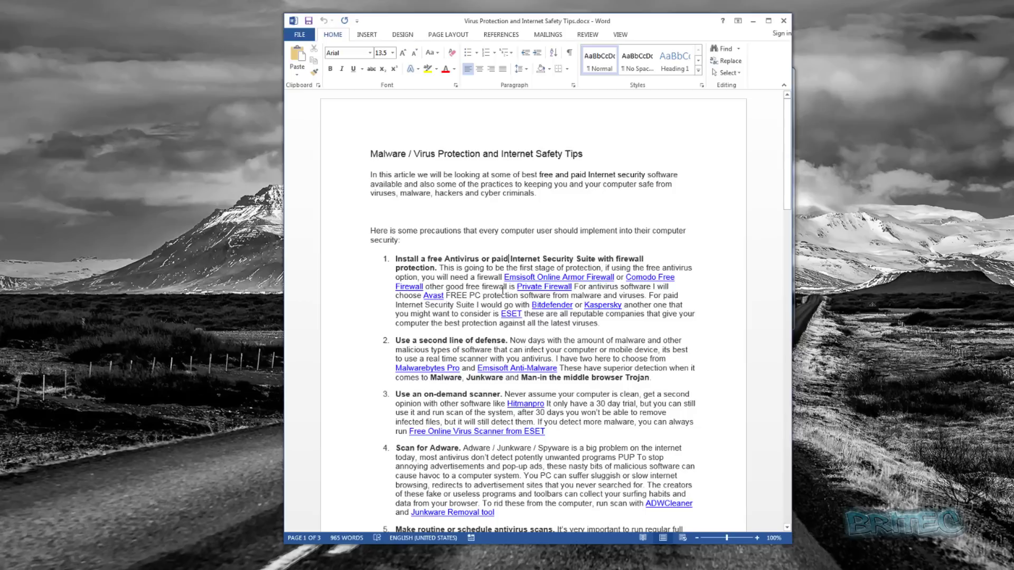
Test editing by deleting and retyping letters in 'paid', then minimize Word.
key(BackSpace)
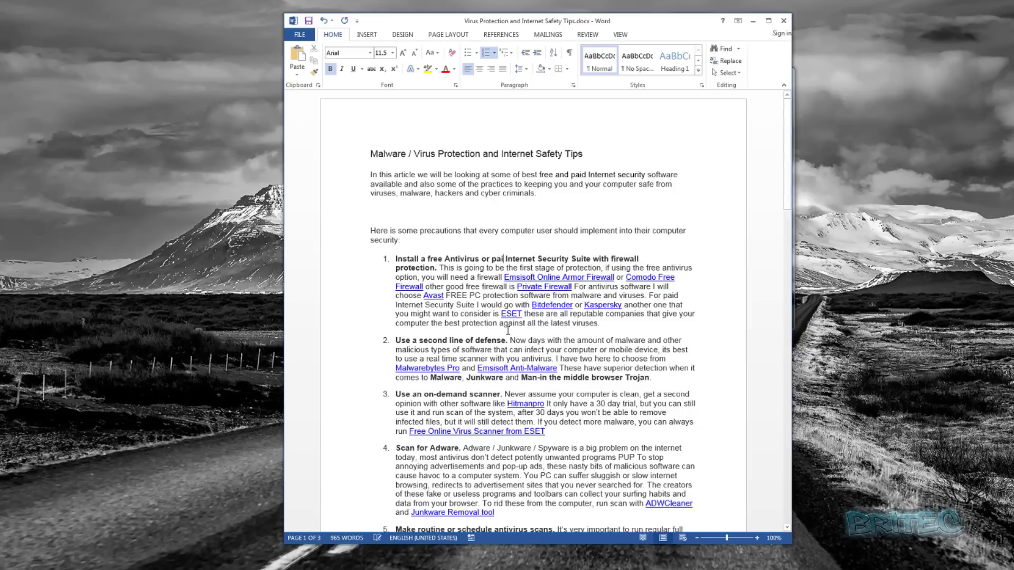
key(BackSpace)
text(i)
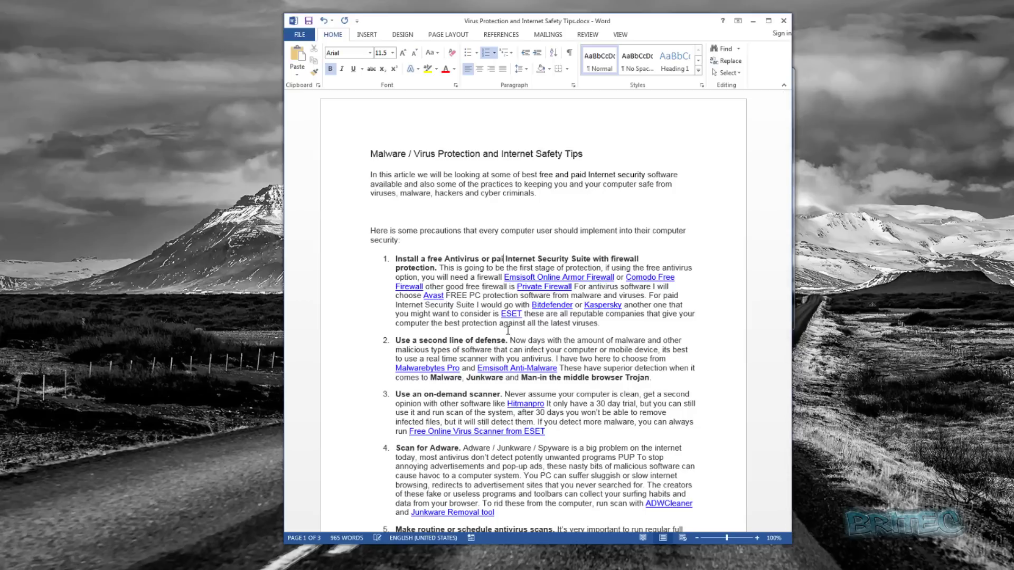
text(d)
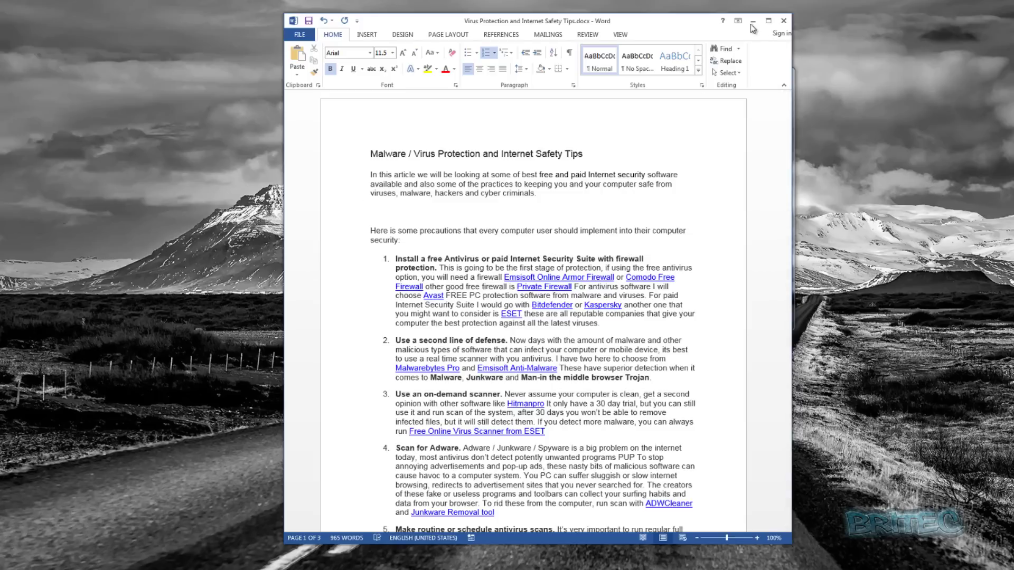
click(755, 24)
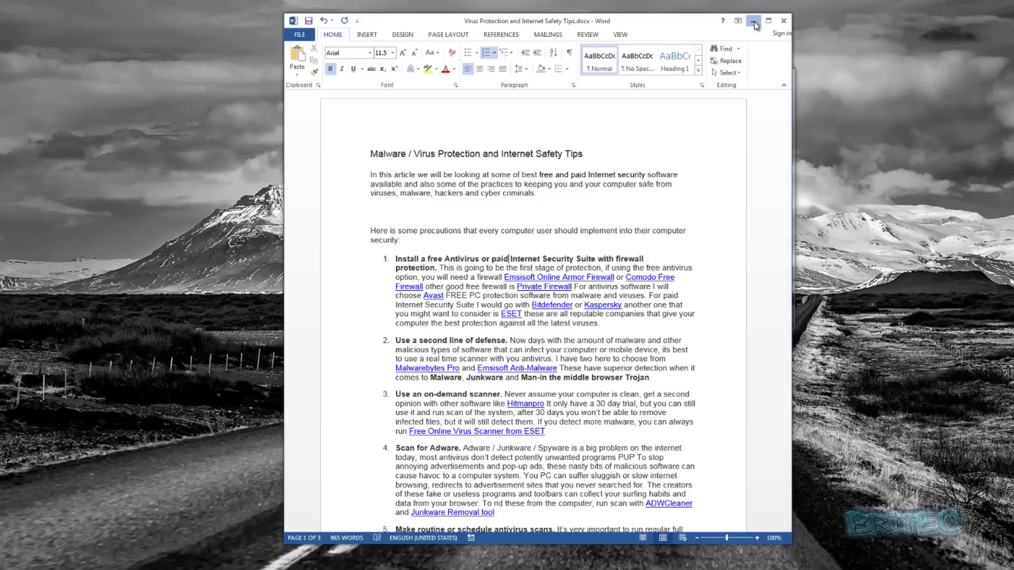